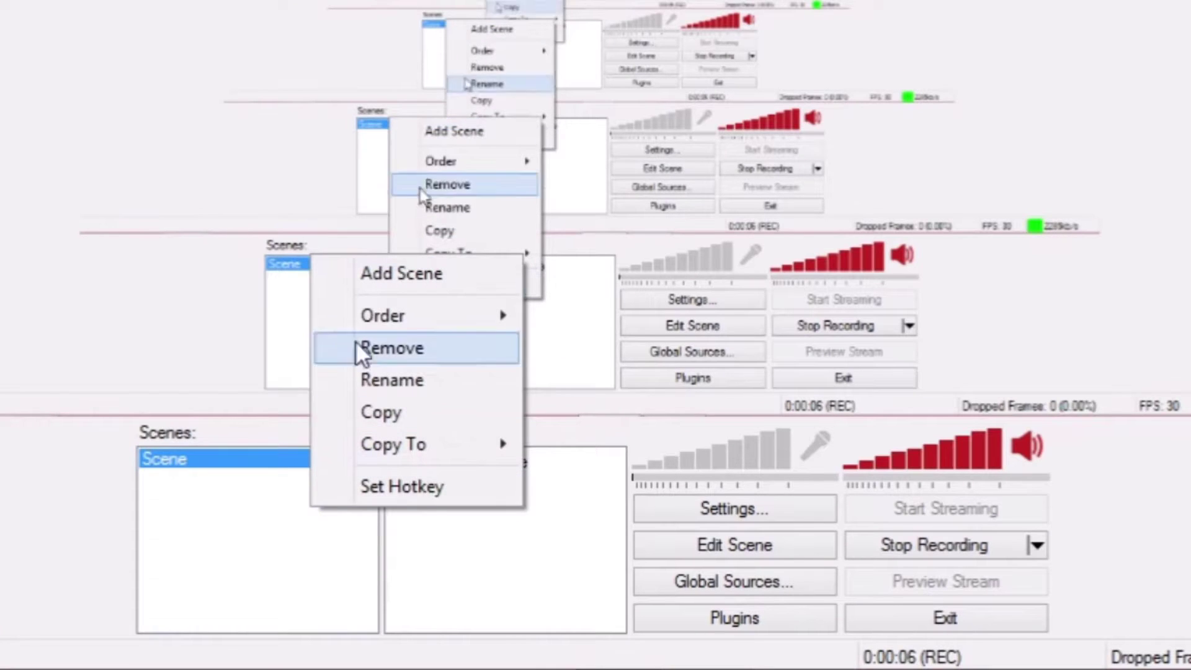
Start a scene named 'Anything!' and view source options, cancelling both without adding anything.
{"action": "left_click", "coordinate": [402, 281]}
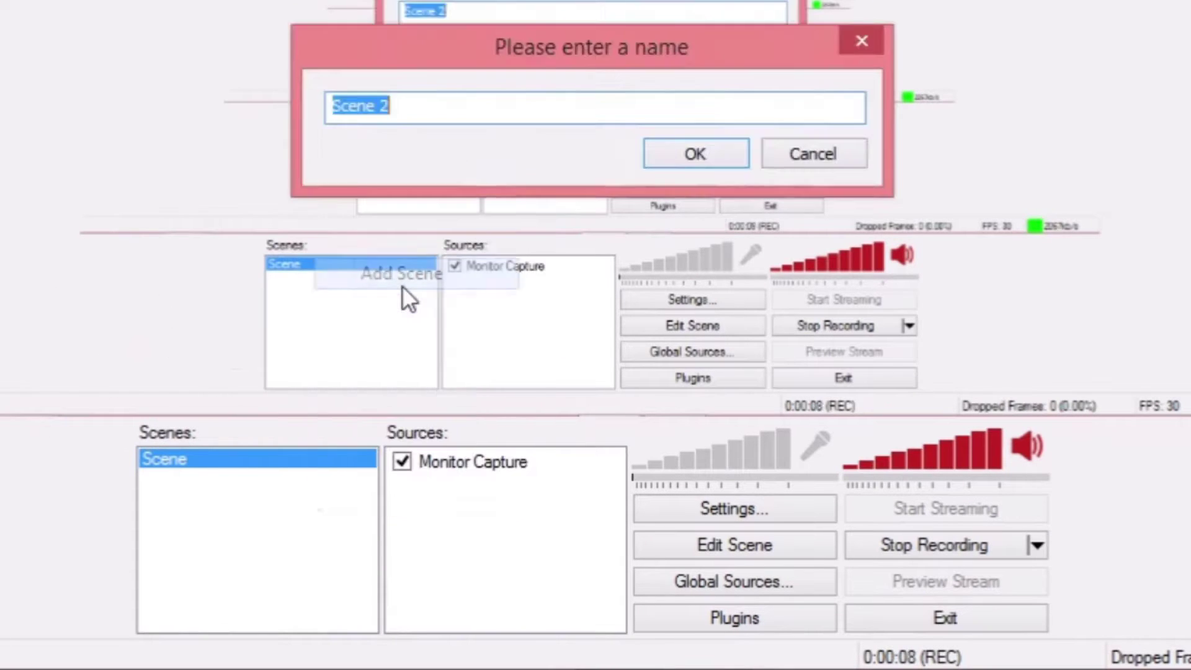
{"action": "type", "text": "Anything!"}
{"action": "key", "text": "Escape"}
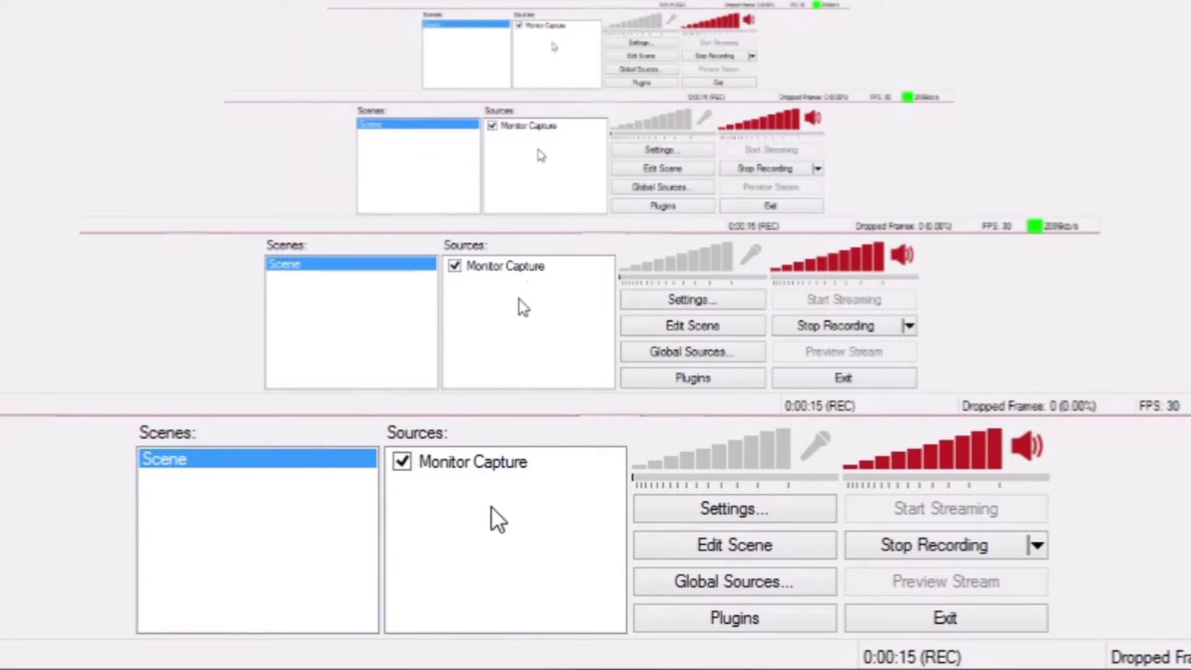
{"action": "right_click", "coordinate": [491, 507]}
{"action": "mouse_move", "coordinate": [558, 526]}
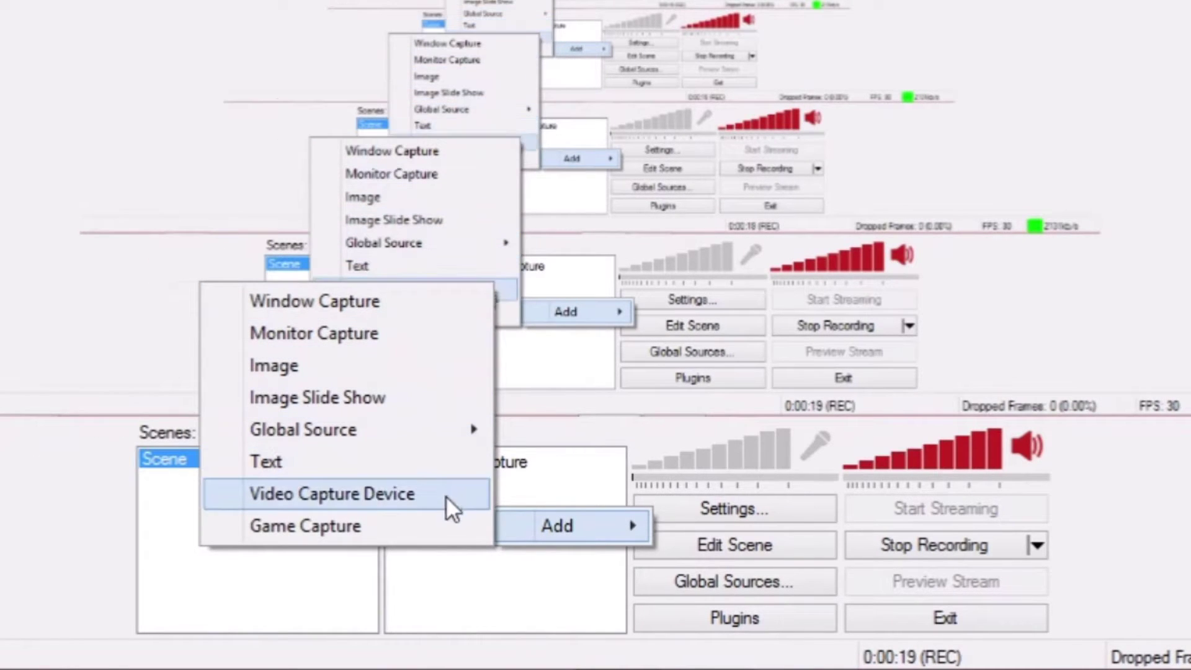
{"action": "left_click", "coordinate": [496, 588]}
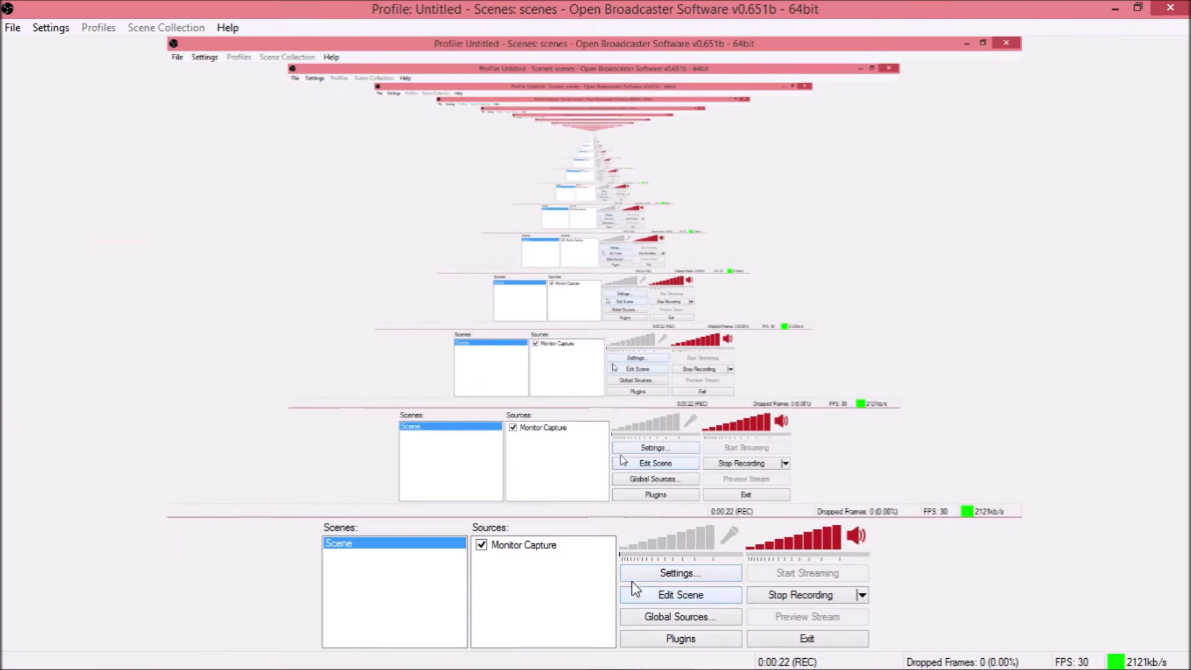
Browse the Encoding, Video, Audio, Quick Sync Encoder and Microphone Noise Gate settings pages.
{"action": "left_click", "coordinate": [633, 583]}
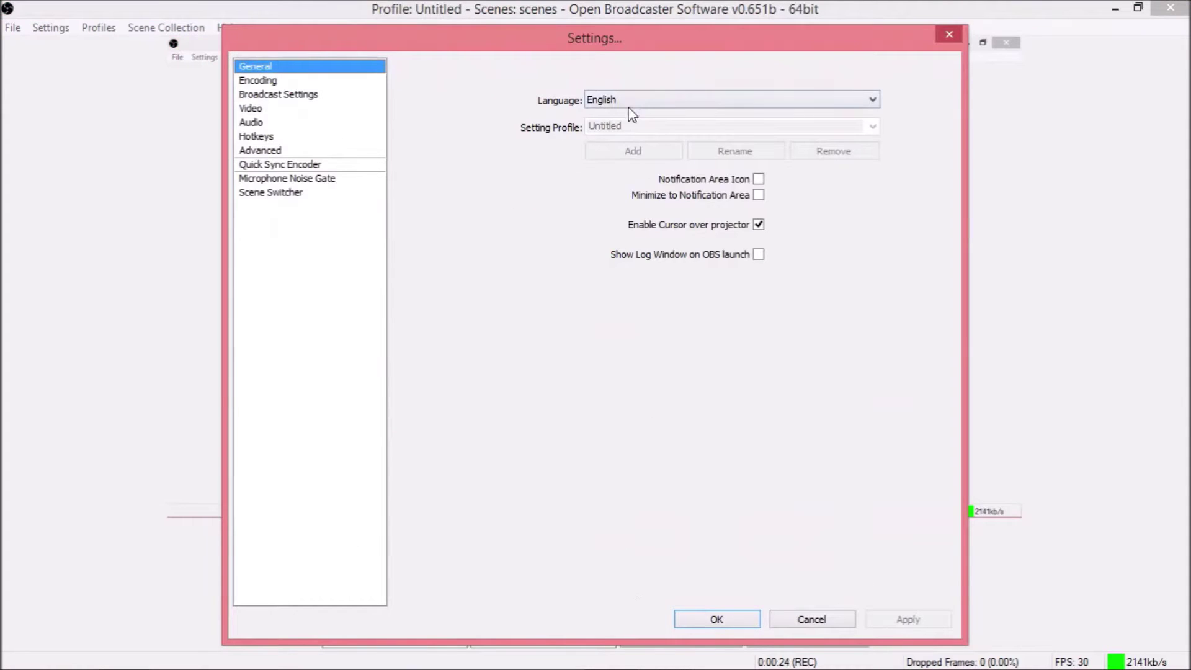
{"action": "left_click", "coordinate": [357, 82]}
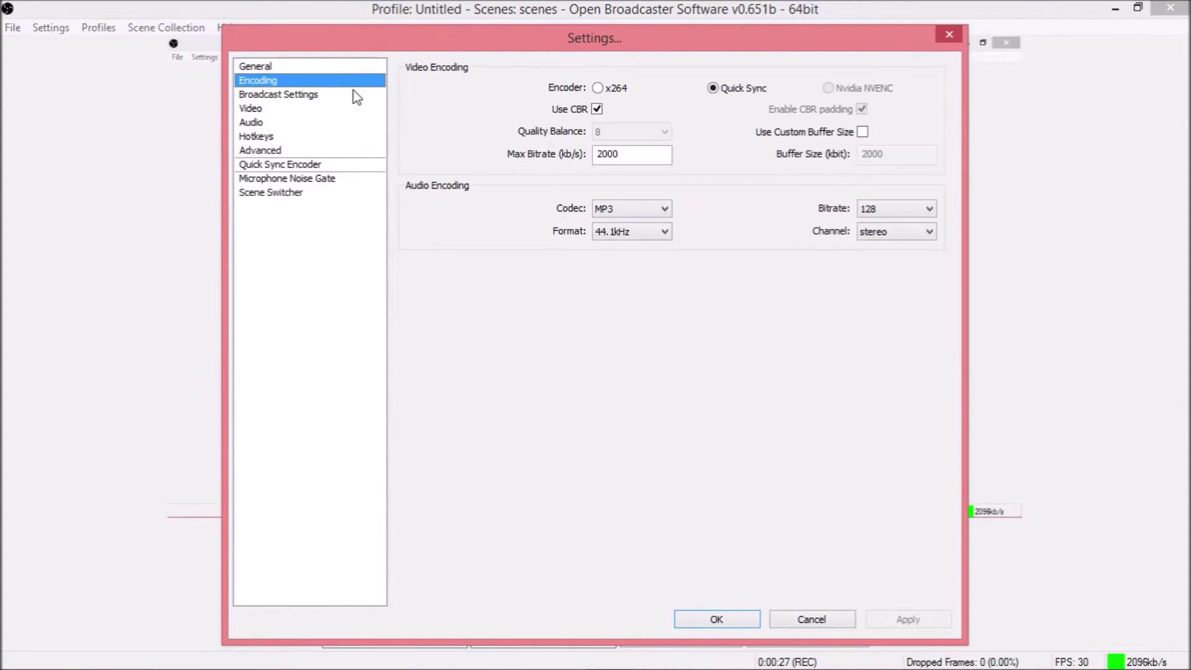
{"action": "left_click", "coordinate": [354, 93]}
{"action": "left_click", "coordinate": [358, 122]}
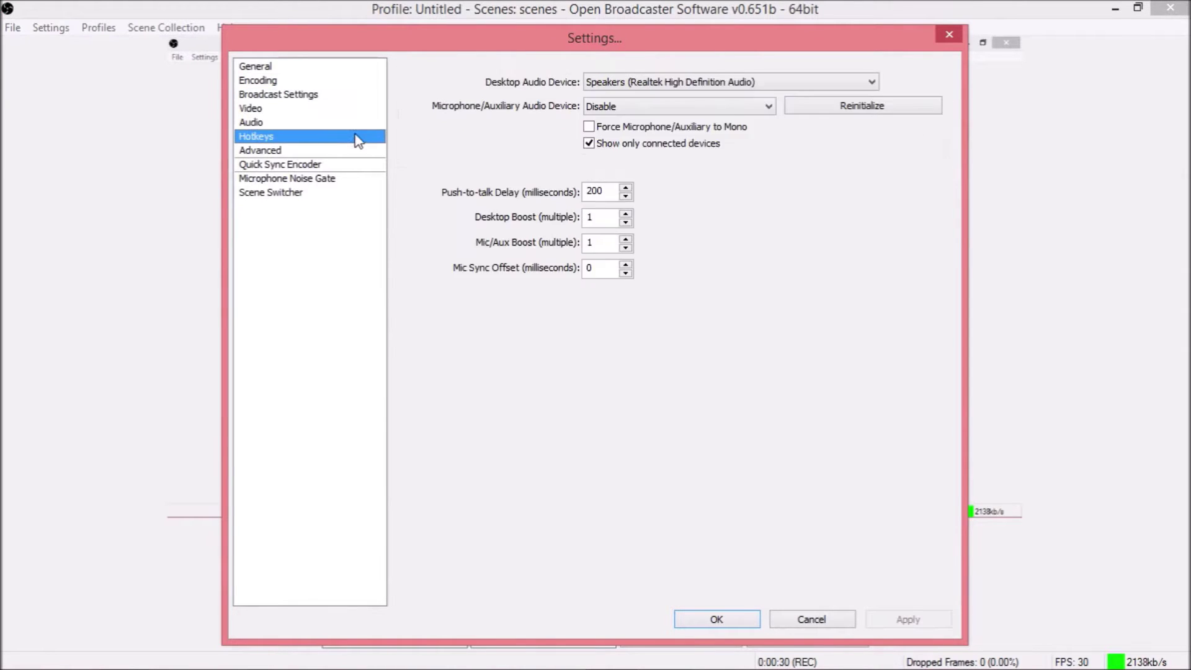
{"action": "left_click", "coordinate": [358, 151]}
{"action": "left_click", "coordinate": [366, 178]}
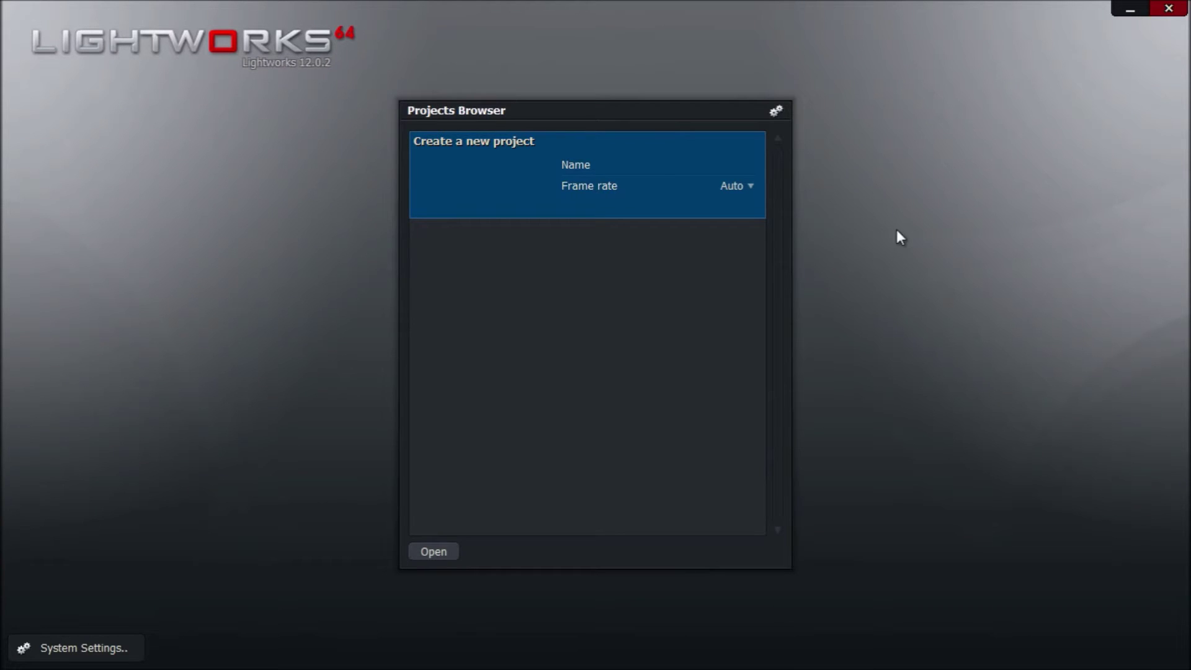
Create a Lightworks project named TEST with the frame rate left on Auto.
{"action": "type", "text": "TEST"}
{"action": "left_click", "coordinate": [753, 189]}
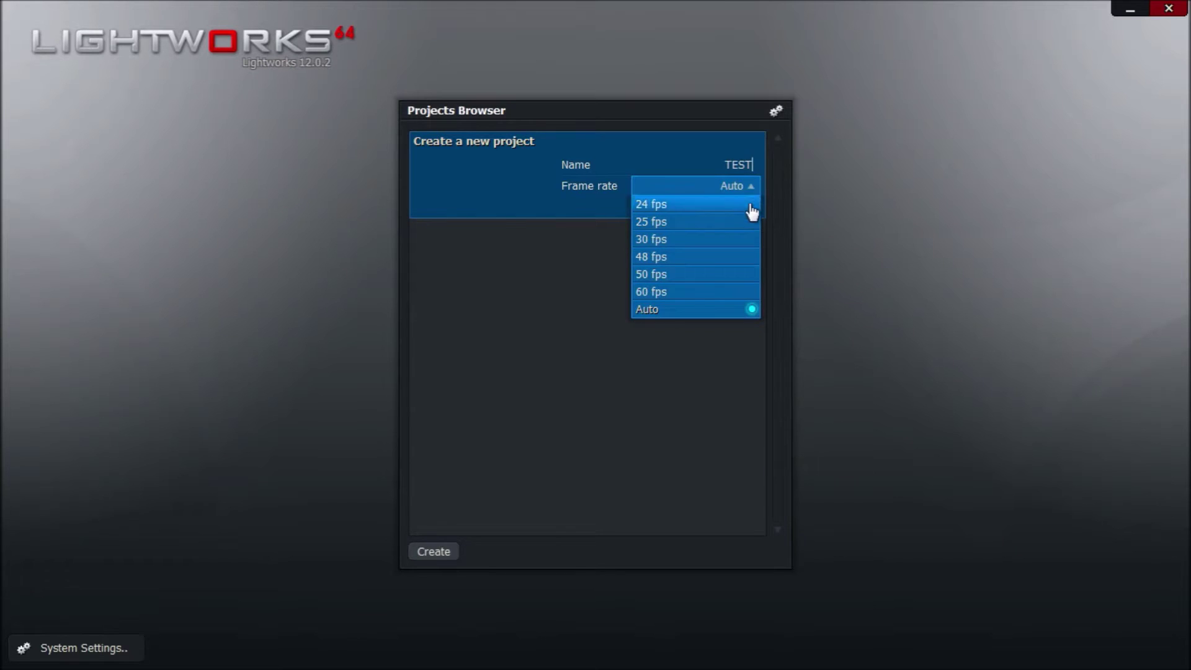
{"action": "left_click", "coordinate": [738, 310]}
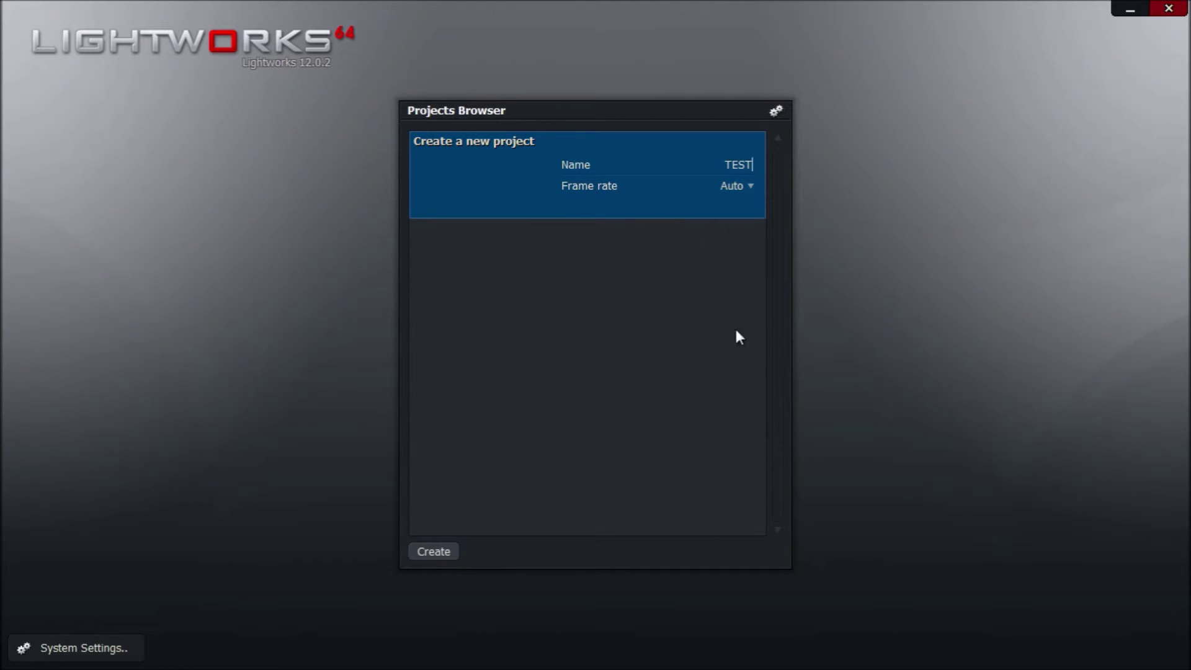
{"action": "left_click", "coordinate": [433, 551]}
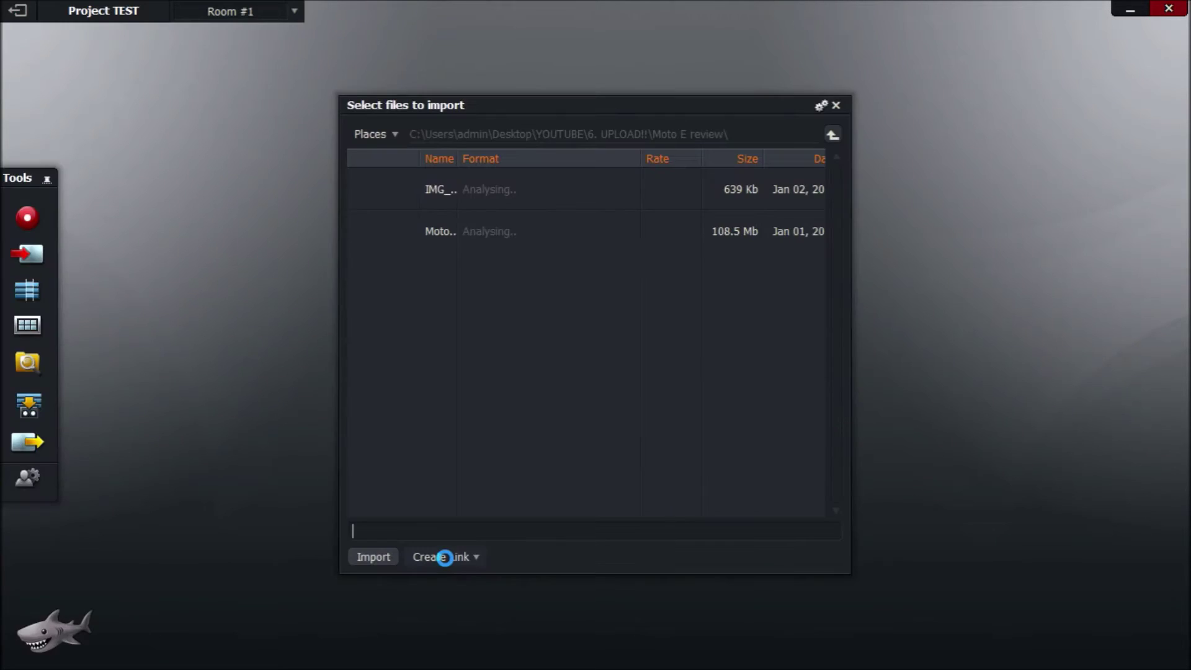
Import the Moto E video and the image file into the project.
{"action": "left_click", "coordinate": [460, 237]}
{"action": "left_click", "coordinate": [444, 199]}
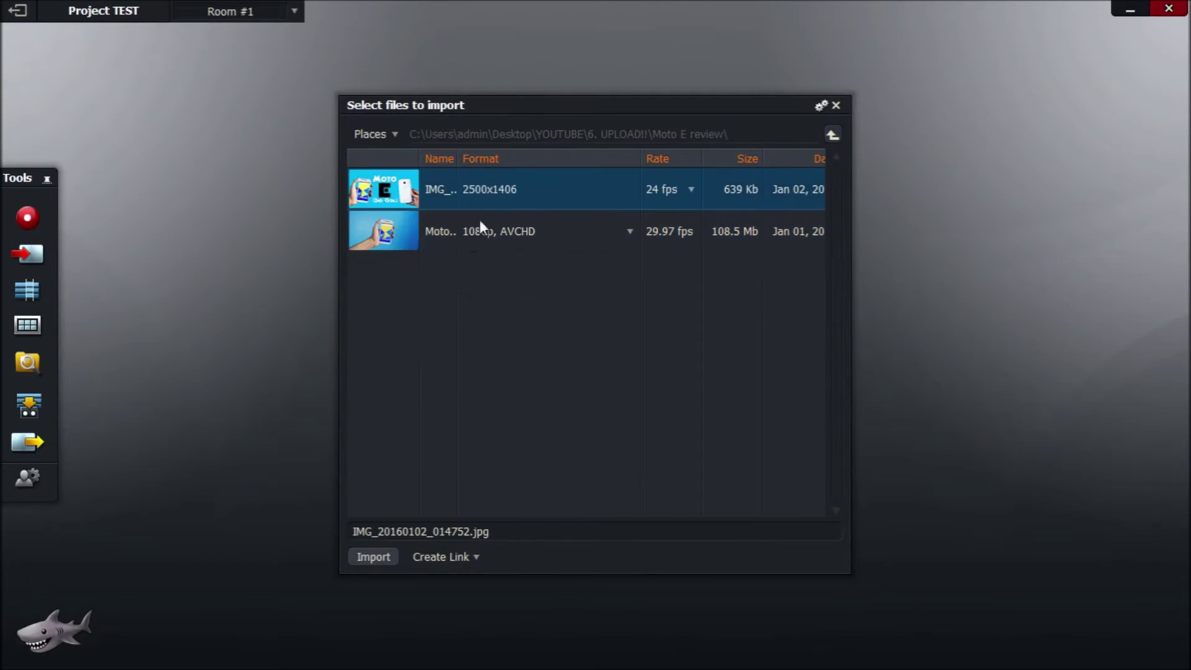
{"action": "left_click", "coordinate": [28, 291]}
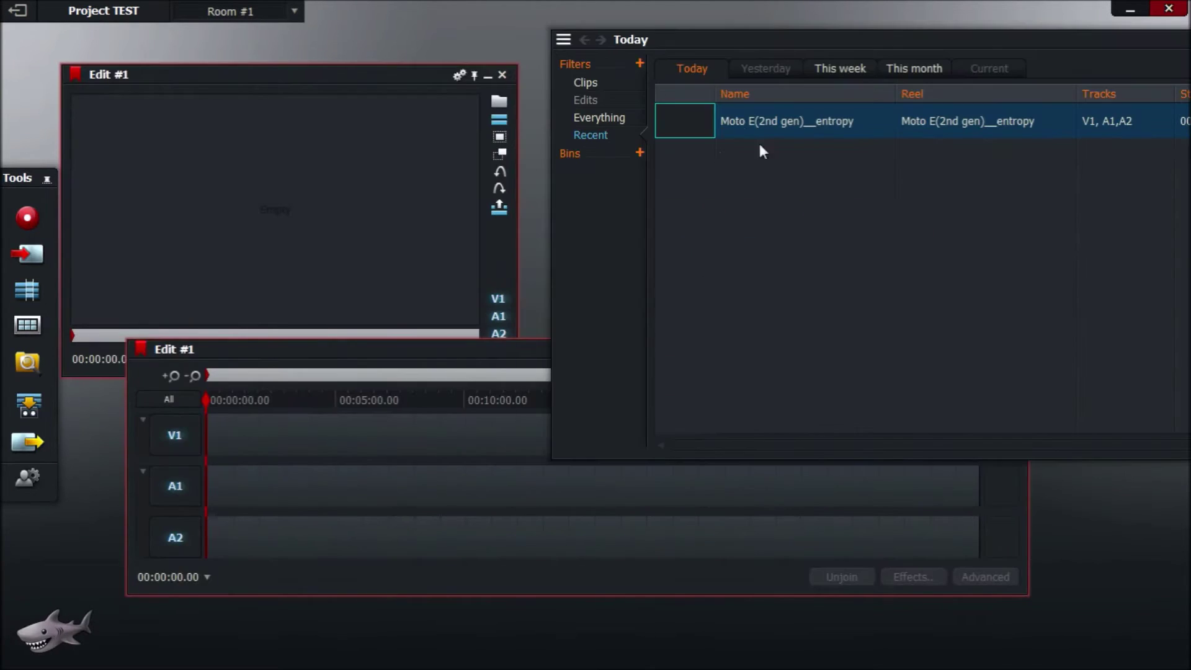
Place the Moto E clip on the timeline, raise the viewer, and play the edit.
{"action": "left_click_drag", "start_coordinate": [709, 134], "coordinate": [281, 448]}
{"action": "left_click_drag", "start_coordinate": [329, 85], "coordinate": [313, 25]}
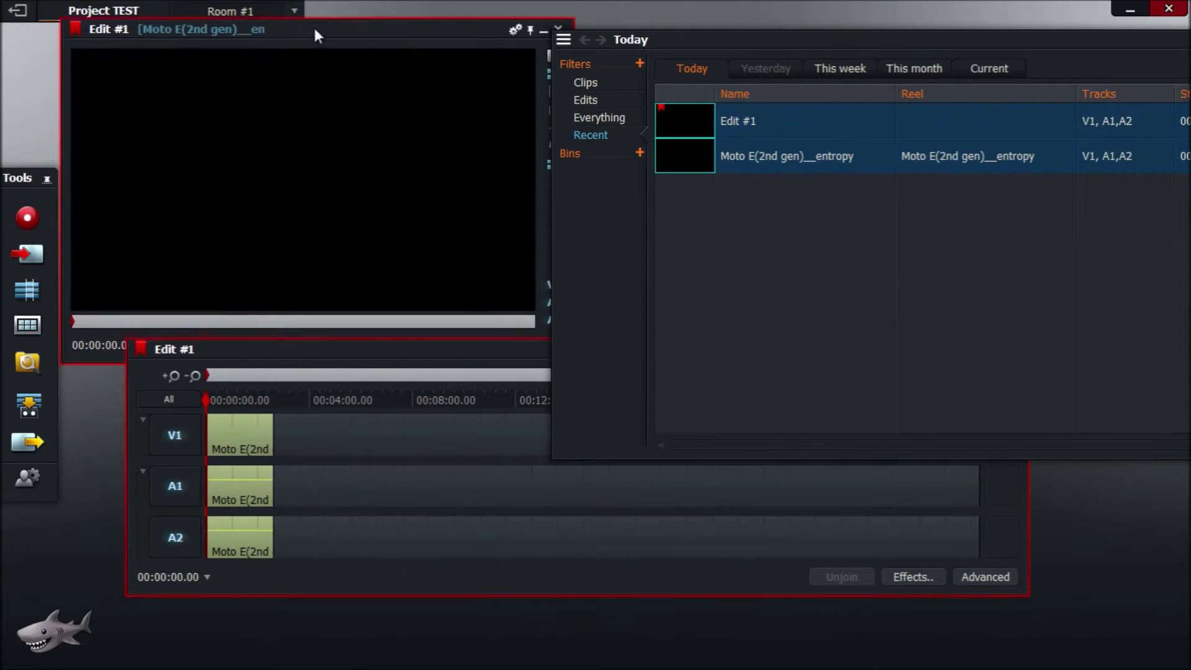
{"action": "left_click", "coordinate": [284, 330]}
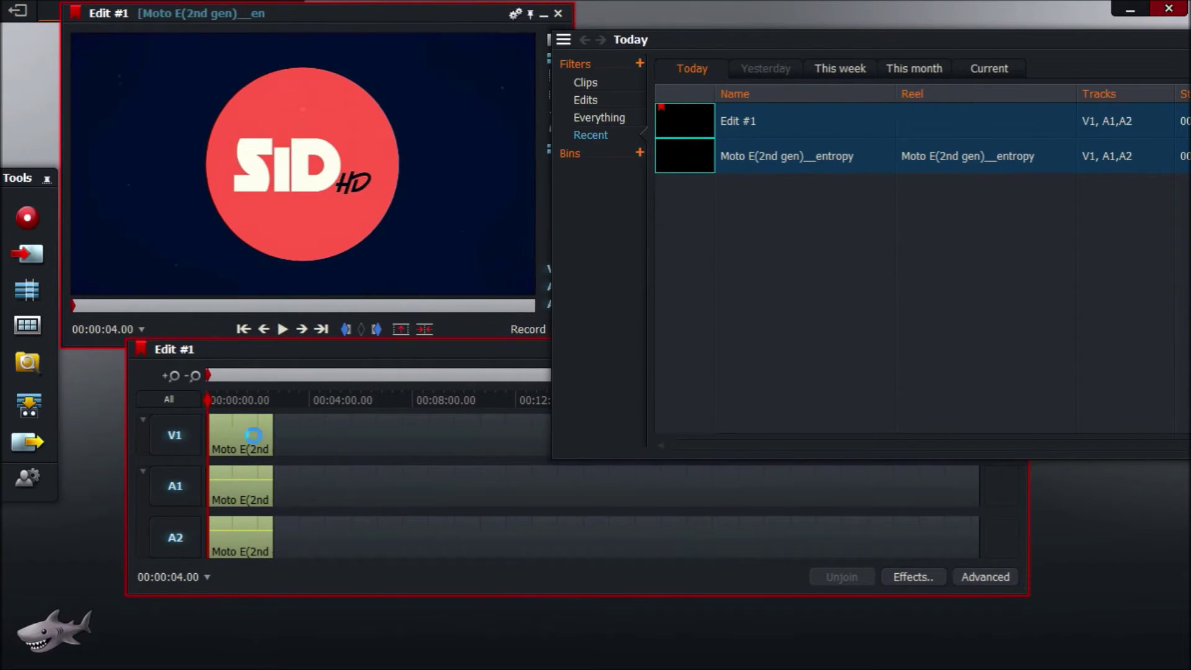
Browse the effects list for the V1 clip, collapsing the Favourites and Colour groups.
{"action": "right_click", "coordinate": [255, 439]}
{"action": "left_click", "coordinate": [313, 484]}
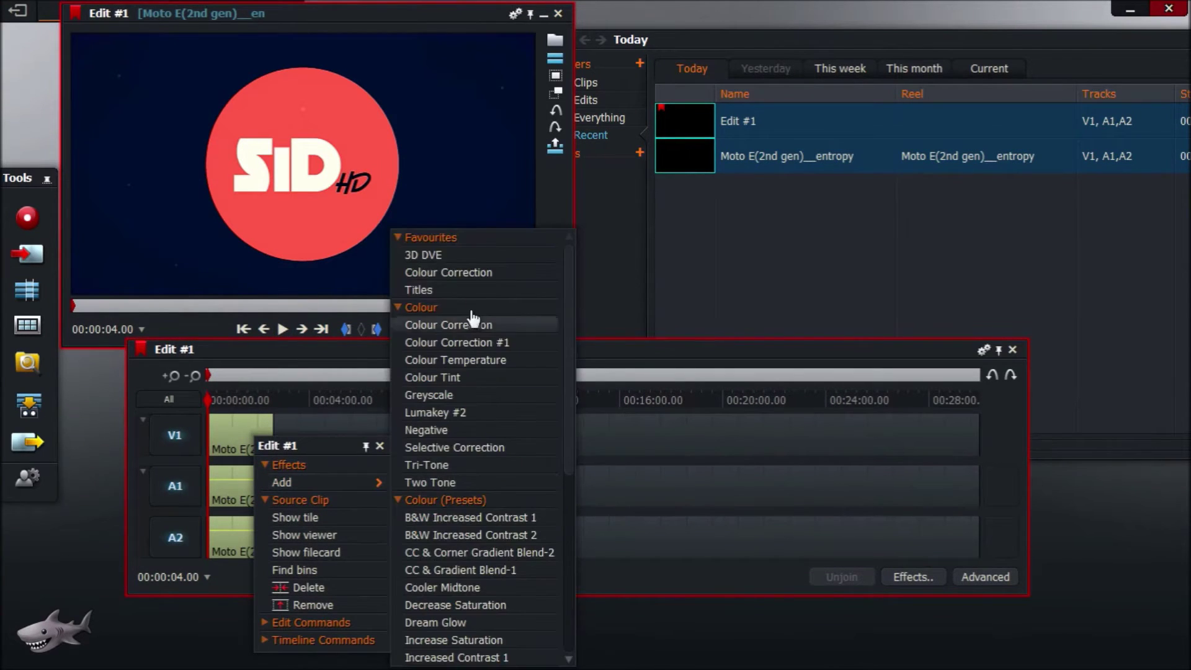
{"action": "left_click", "coordinate": [484, 239]}
{"action": "left_click", "coordinate": [478, 273]}
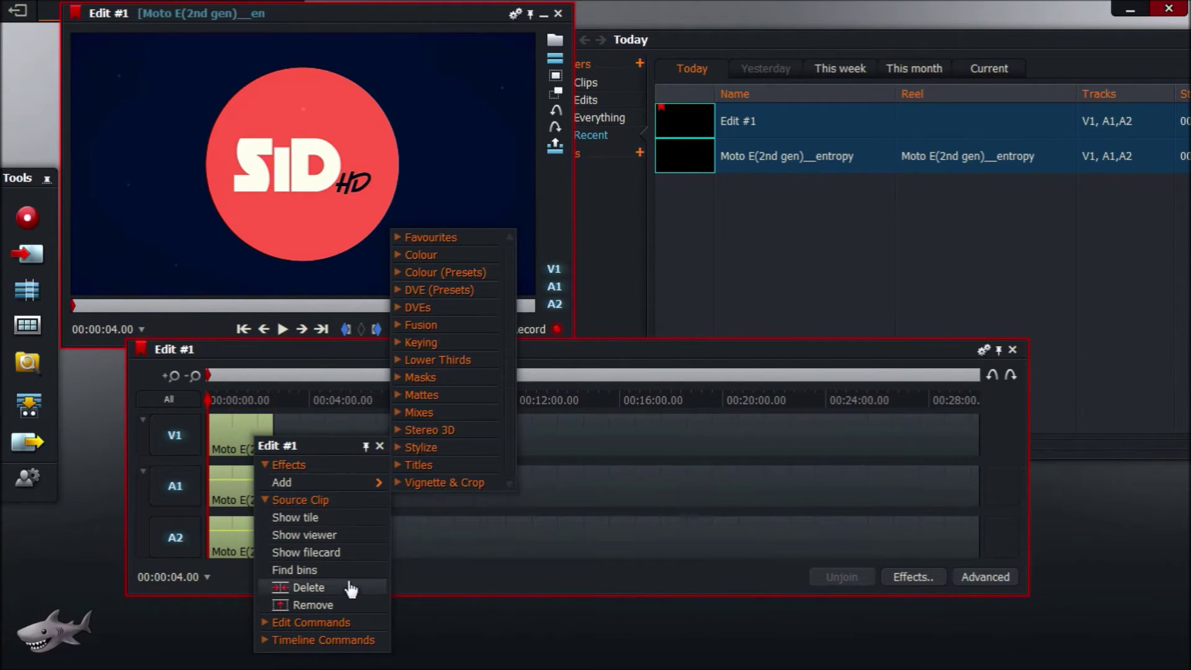
View the clip's commands, then jump playback to the phone footage.
{"action": "right_click", "coordinate": [165, 404]}
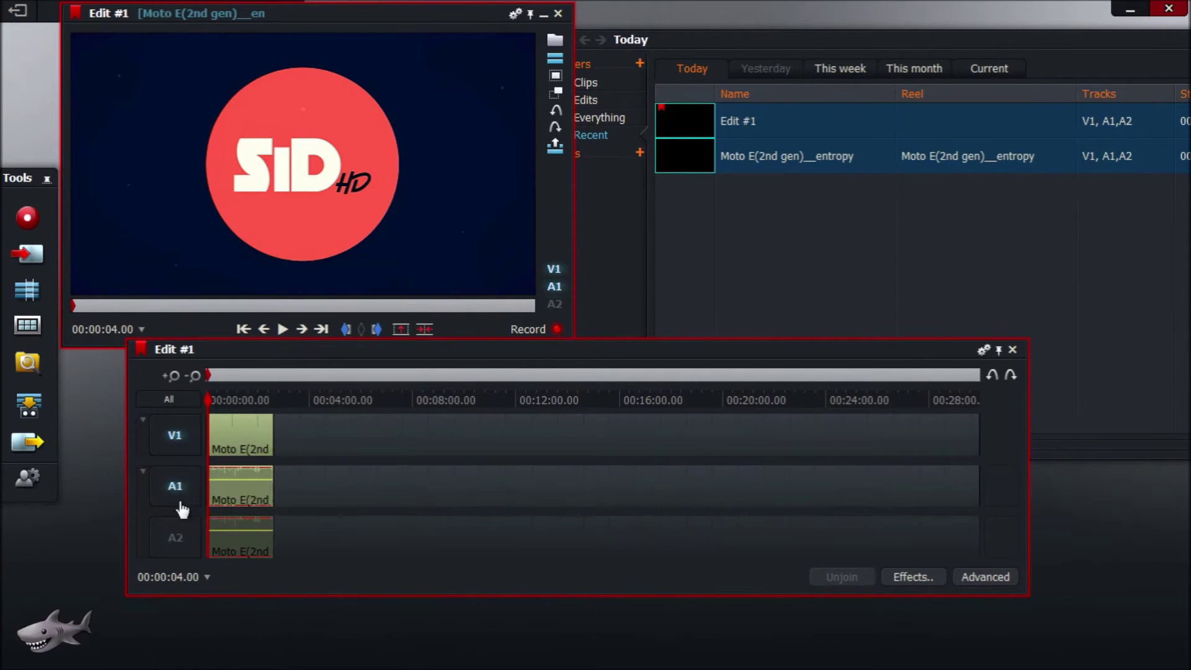
{"action": "left_click", "coordinate": [217, 374]}
{"action": "left_click", "coordinate": [237, 376]}
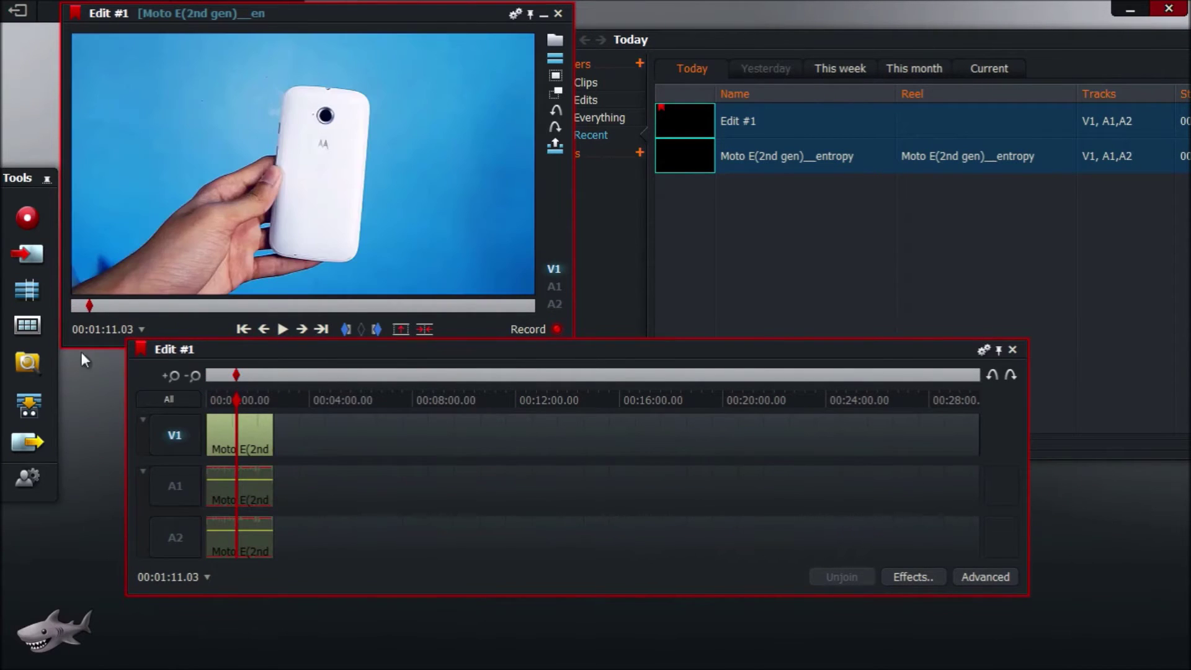
Check the export size options for Edit #1, then close Export without exporting.
{"action": "left_click", "coordinate": [36, 406]}
{"action": "left_click", "coordinate": [39, 445]}
{"action": "left_click", "coordinate": [353, 330]}
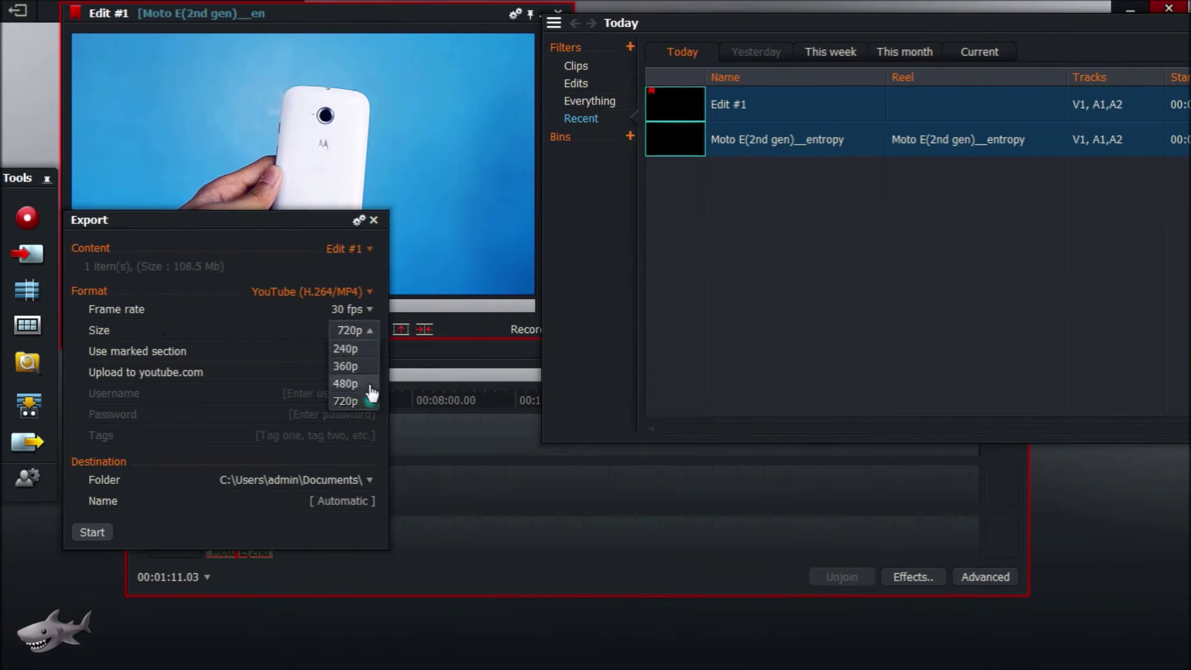
{"action": "left_click", "coordinate": [374, 220]}
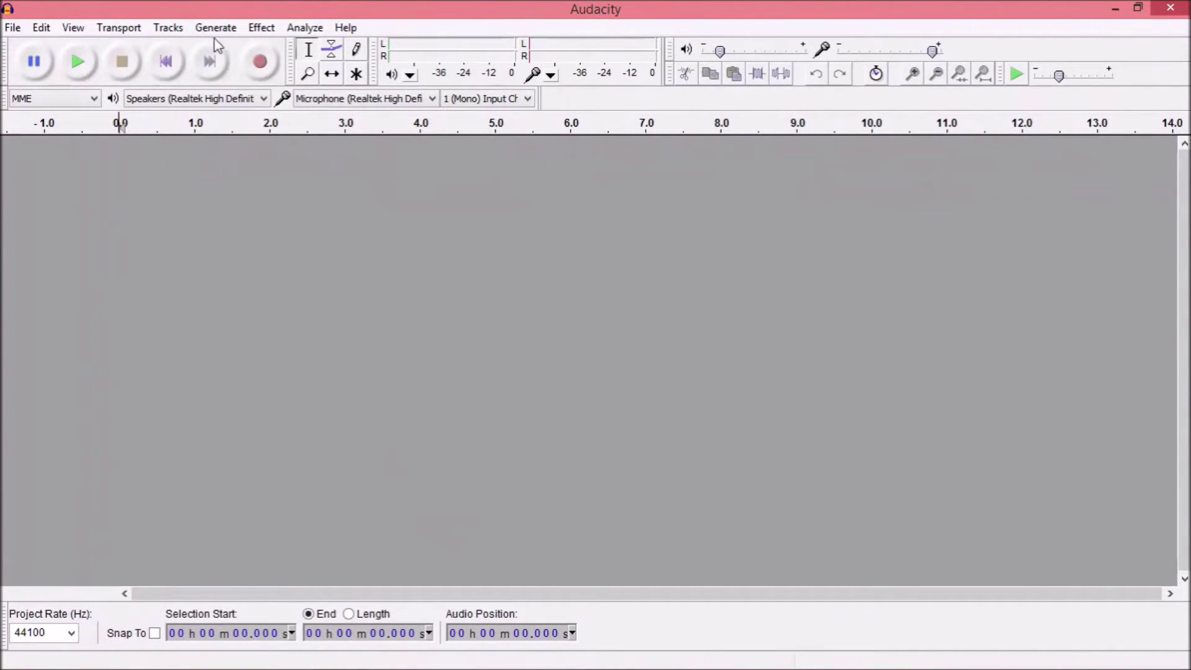
Record a roughly 22-second voice clip, then glance at the File menu without choosing anything.
{"action": "left_click", "coordinate": [260, 62]}
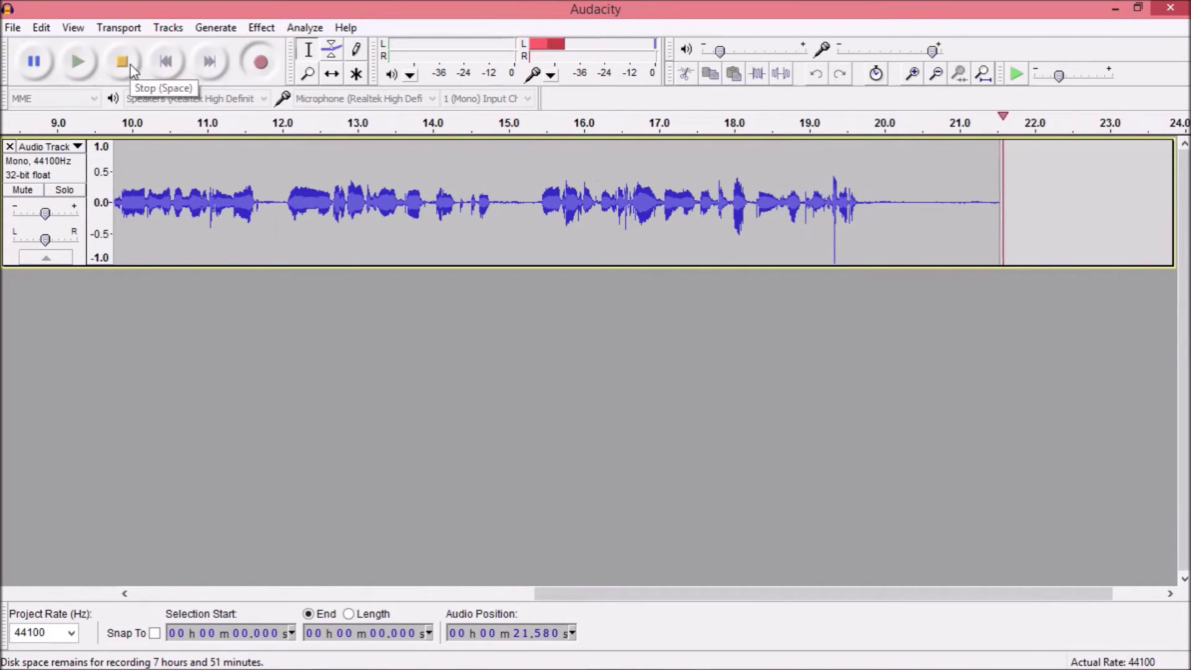
{"action": "left_click", "coordinate": [131, 68]}
{"action": "left_click", "coordinate": [12, 27]}
{"action": "mouse_move", "coordinate": [45, 239]}
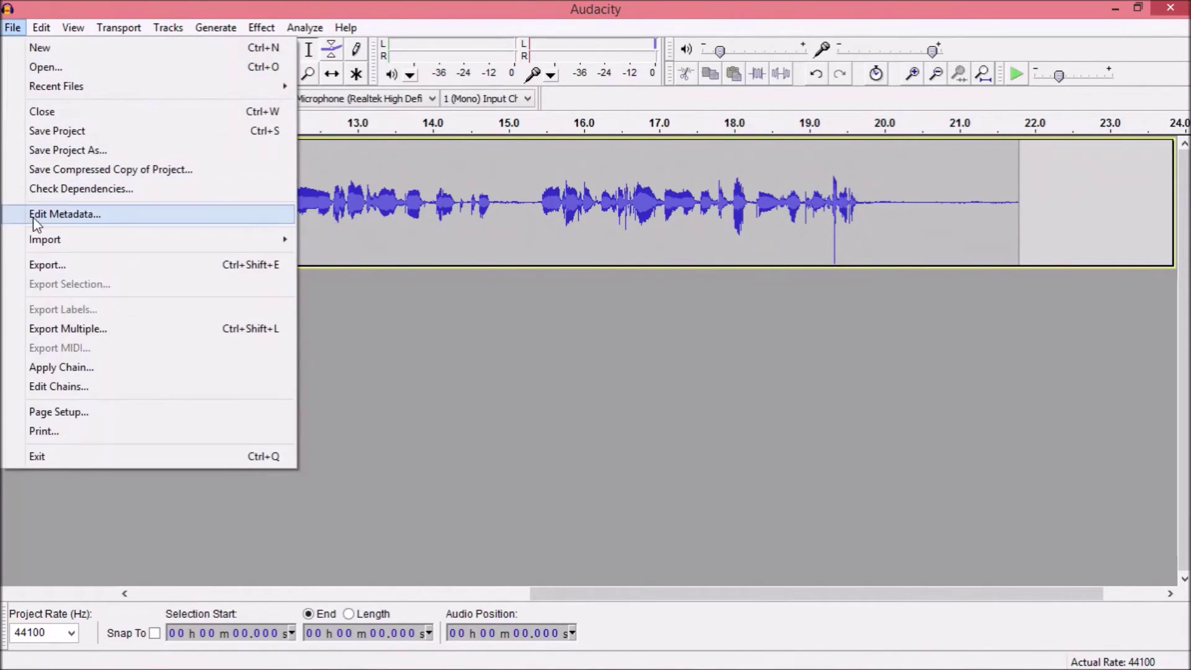
{"action": "left_click", "coordinate": [358, 346]}
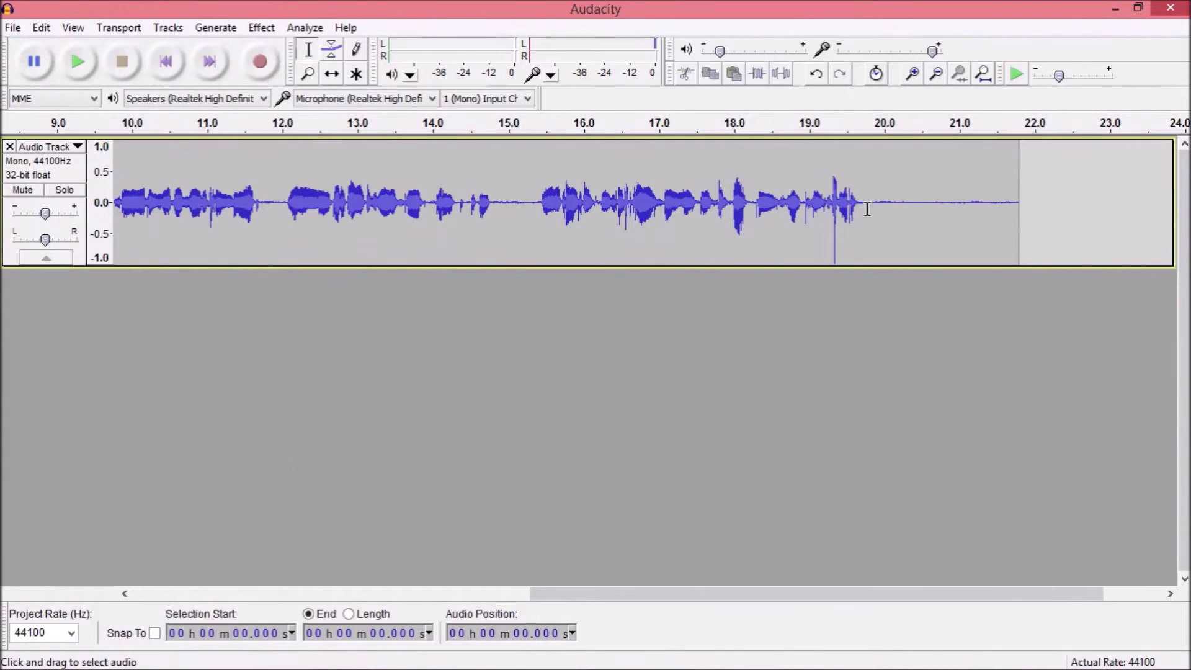
Normalize the speech selected from about 0.6 to 20.2 seconds.
{"action": "left_click_drag", "start_coordinate": [867, 209], "coordinate": [1030, 209]}
{"action": "left_click", "coordinate": [261, 27]}
{"action": "double_click", "coordinate": [583, 247]}
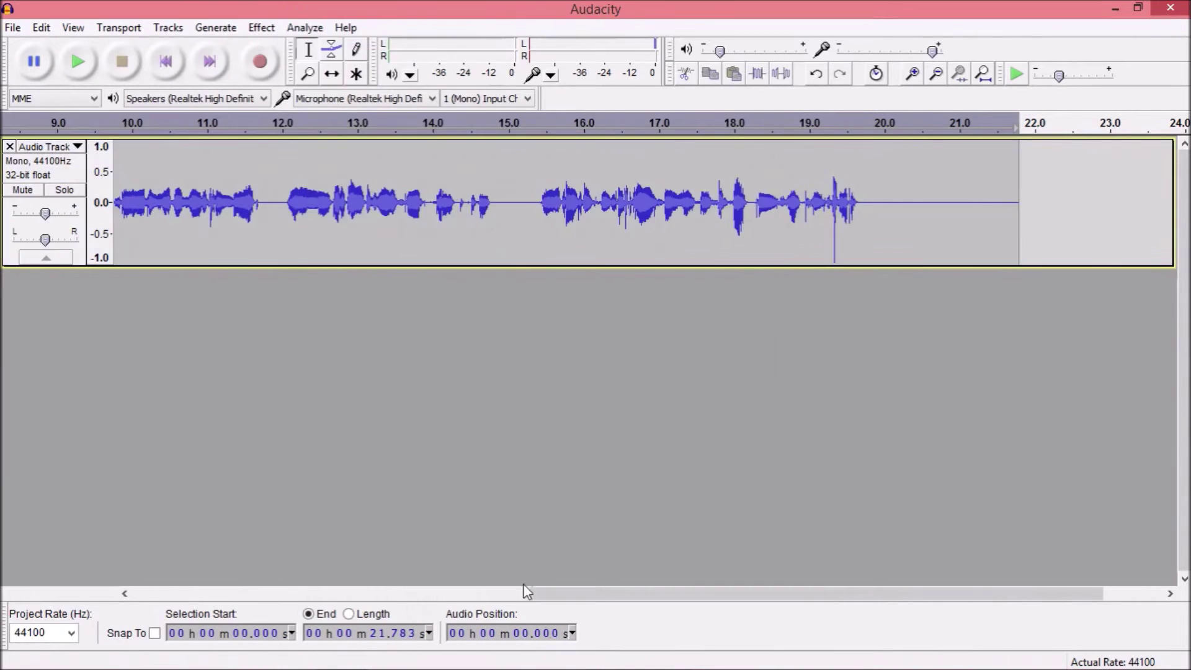
{"action": "left_click_drag", "start_coordinate": [526, 591], "coordinate": [242, 348]}
{"action": "key", "text": "ctrl+3"}
{"action": "left_click_drag", "start_coordinate": [875, 205], "coordinate": [139, 205]}
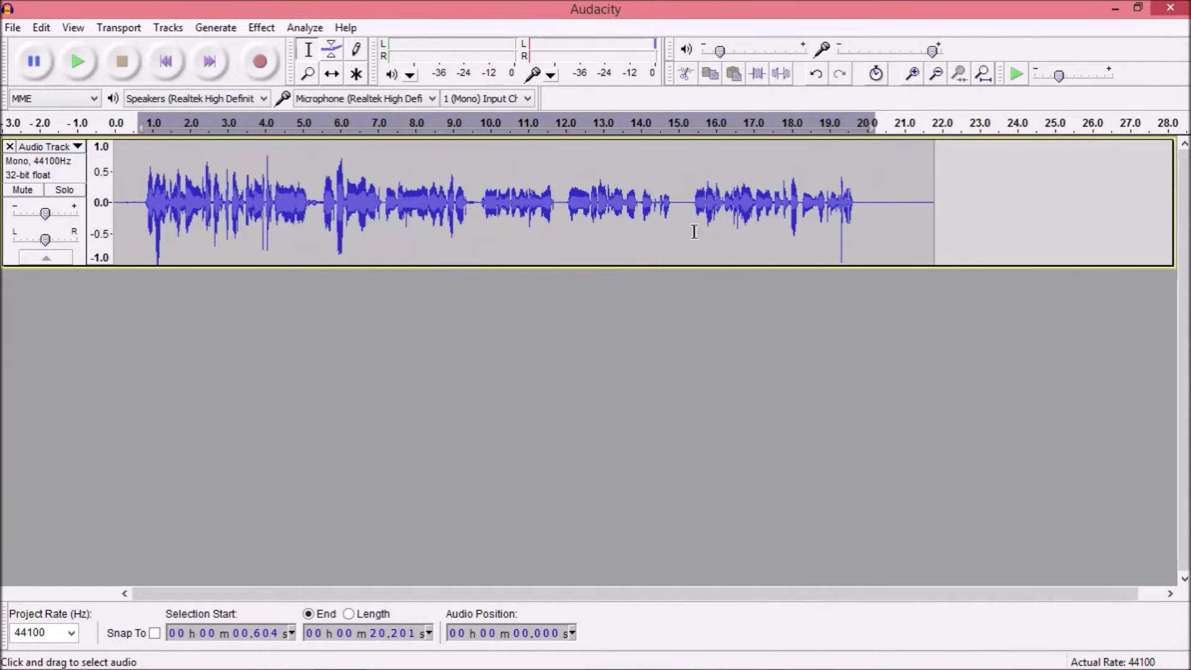
{"action": "left_click_drag", "start_coordinate": [868, 205], "coordinate": [140, 205]}
{"action": "left_click", "coordinate": [262, 28]}
{"action": "left_click", "coordinate": [339, 349]}
{"action": "left_click", "coordinate": [591, 377]}
Look through the Effect, Generate and Analyze menus, placing the play position near 3.9 seconds.
{"action": "left_click", "coordinate": [261, 28]}
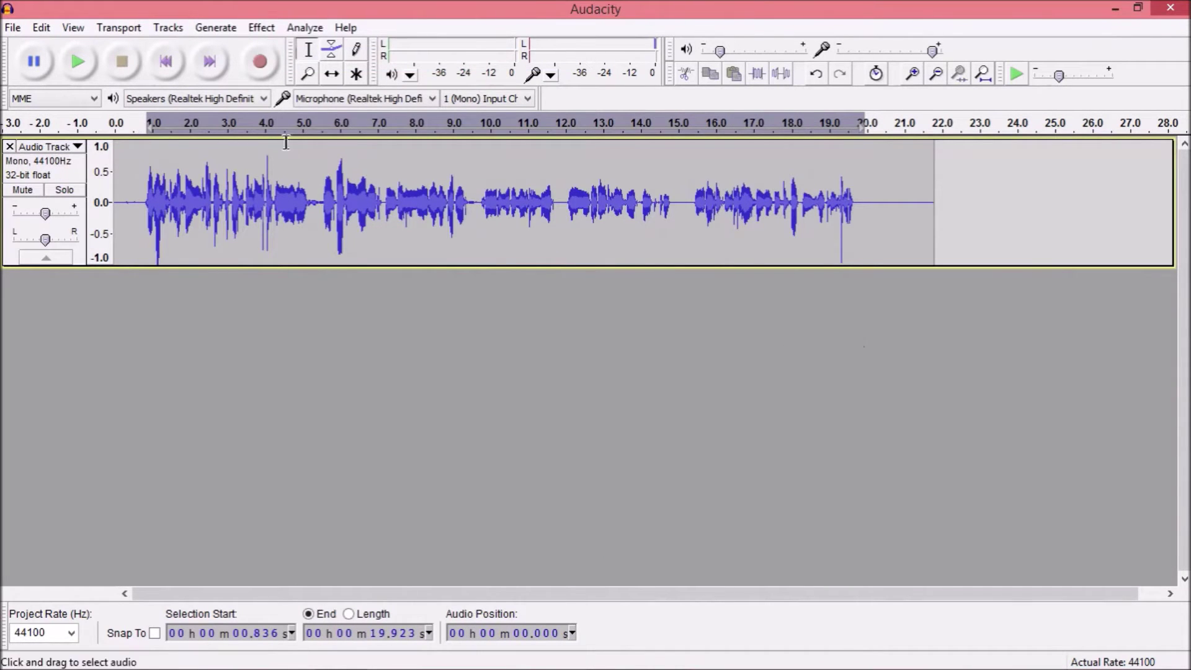
{"action": "left_click", "coordinate": [216, 28]}
{"action": "left_click", "coordinate": [261, 190]}
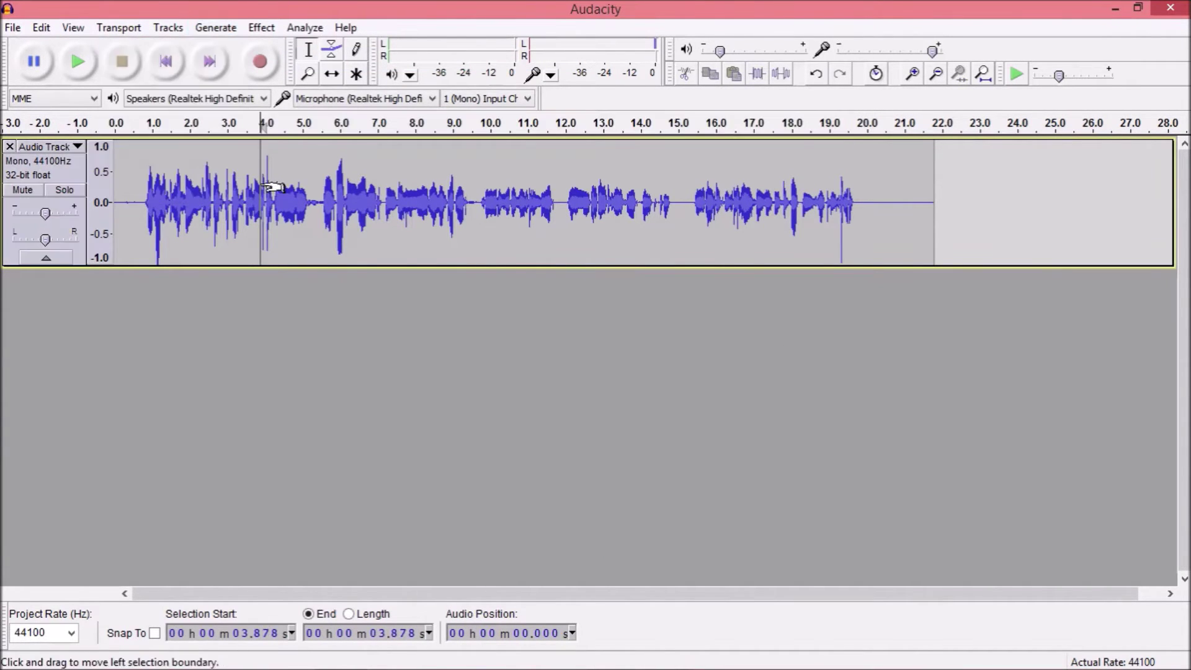
{"action": "left_click", "coordinate": [304, 27]}
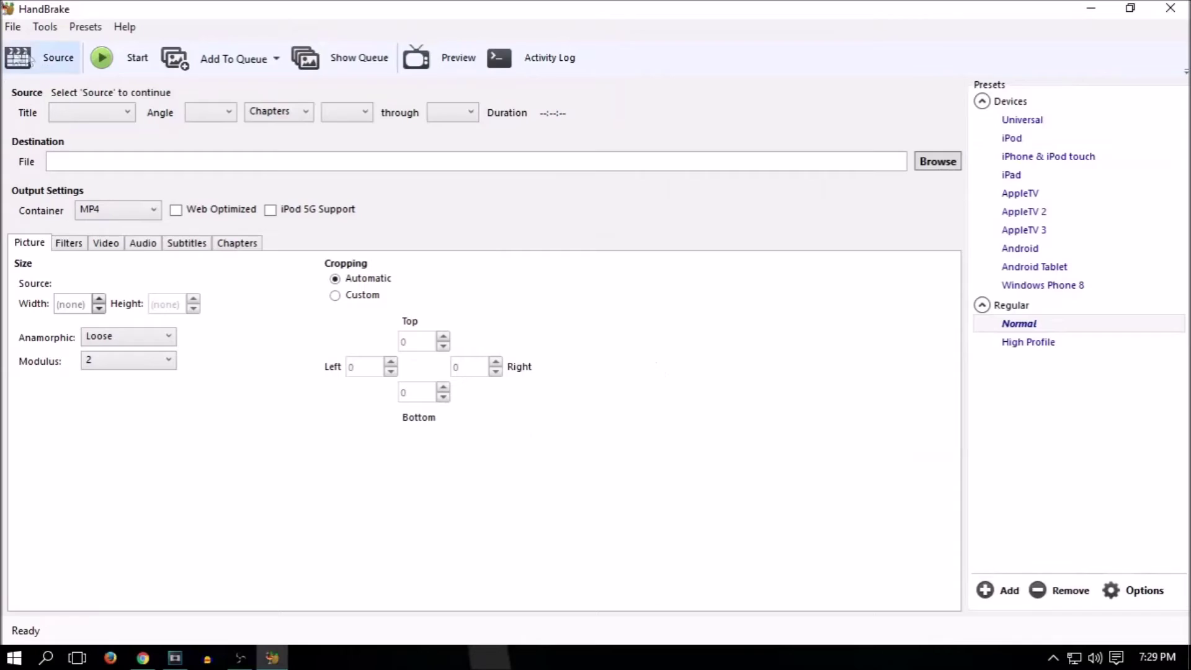
Load the FR video, raise quality to RF 25, and save output as Output.mp4 in Documents.
{"action": "left_click", "coordinate": [45, 57]}
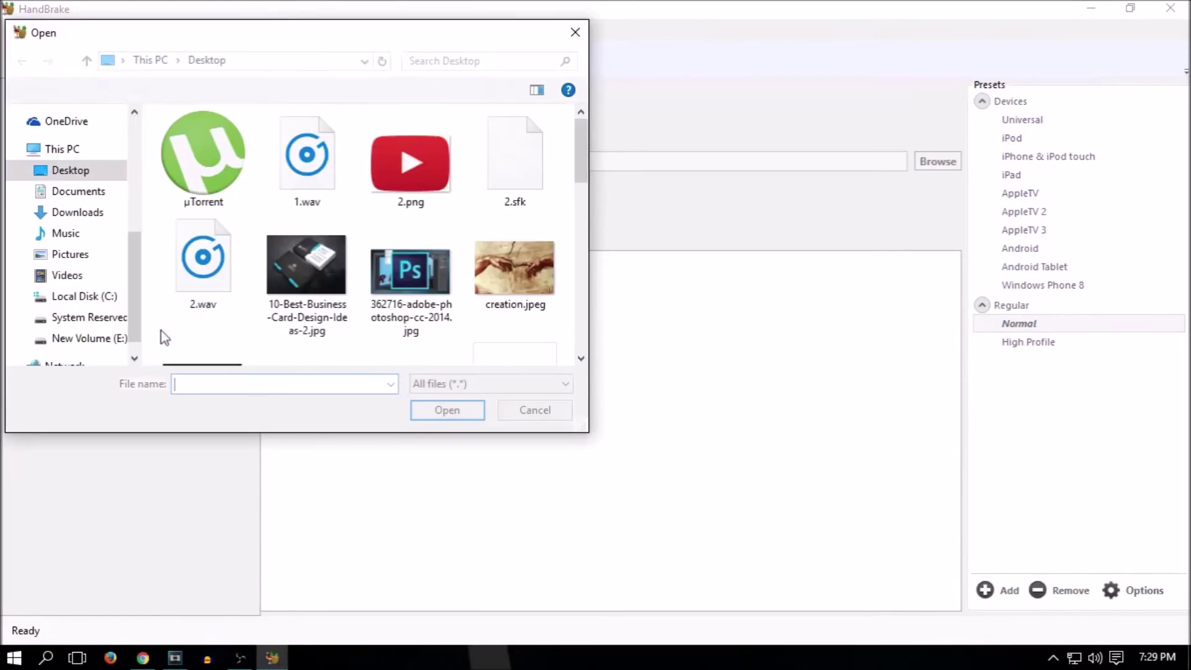
{"action": "left_click", "coordinate": [448, 410]}
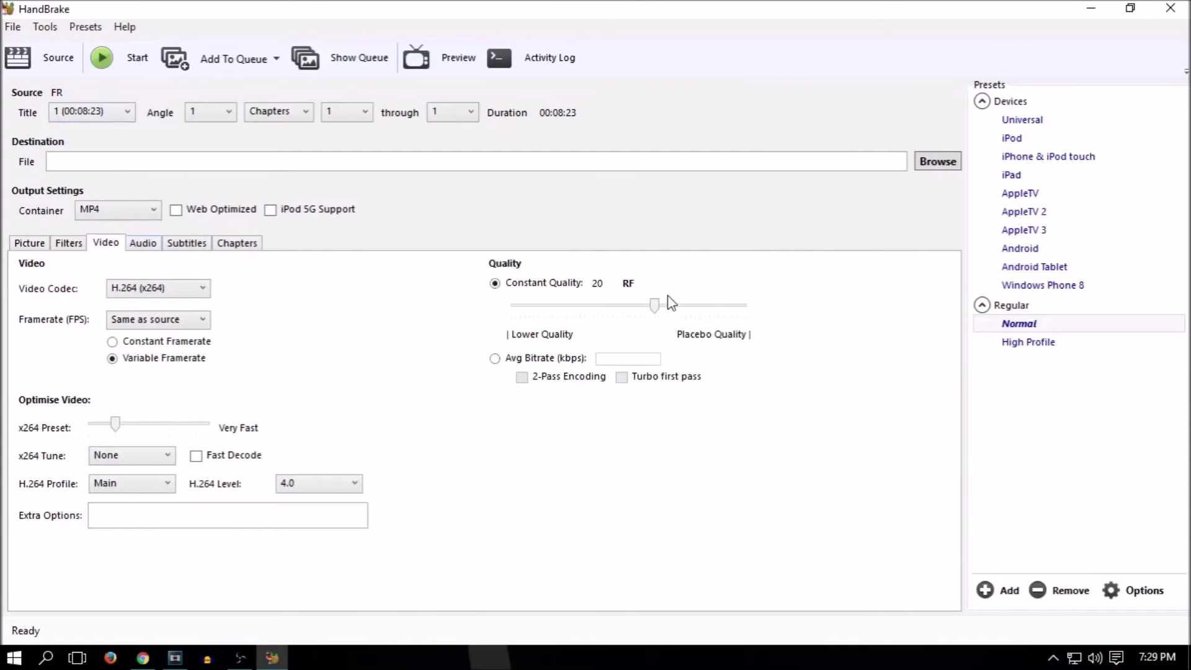
{"action": "left_click_drag", "start_coordinate": [658, 307], "coordinate": [646, 308]}
{"action": "left_click", "coordinate": [938, 161]}
{"action": "type", "text": "Output"}
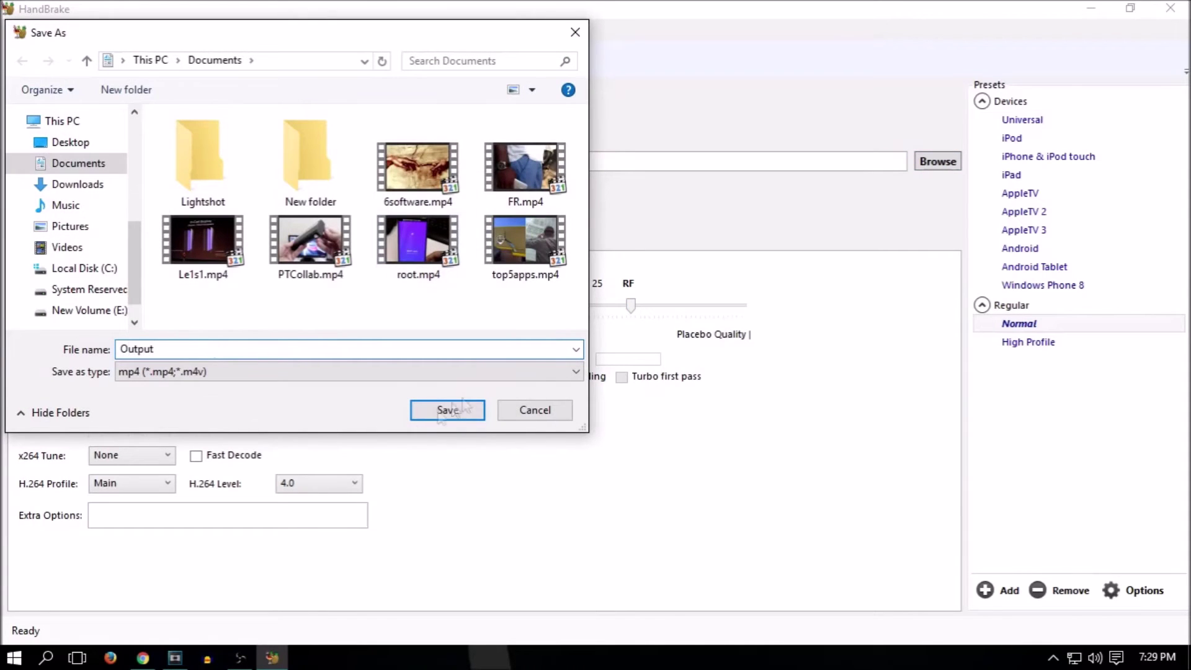
{"action": "left_click", "coordinate": [462, 408]}
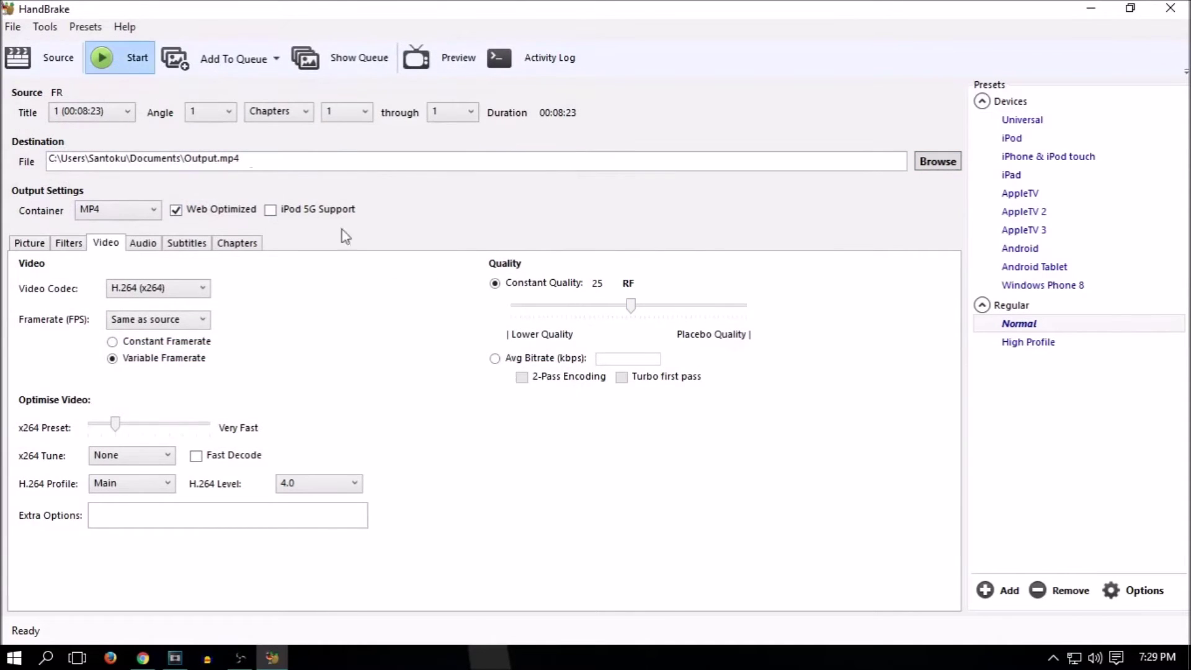